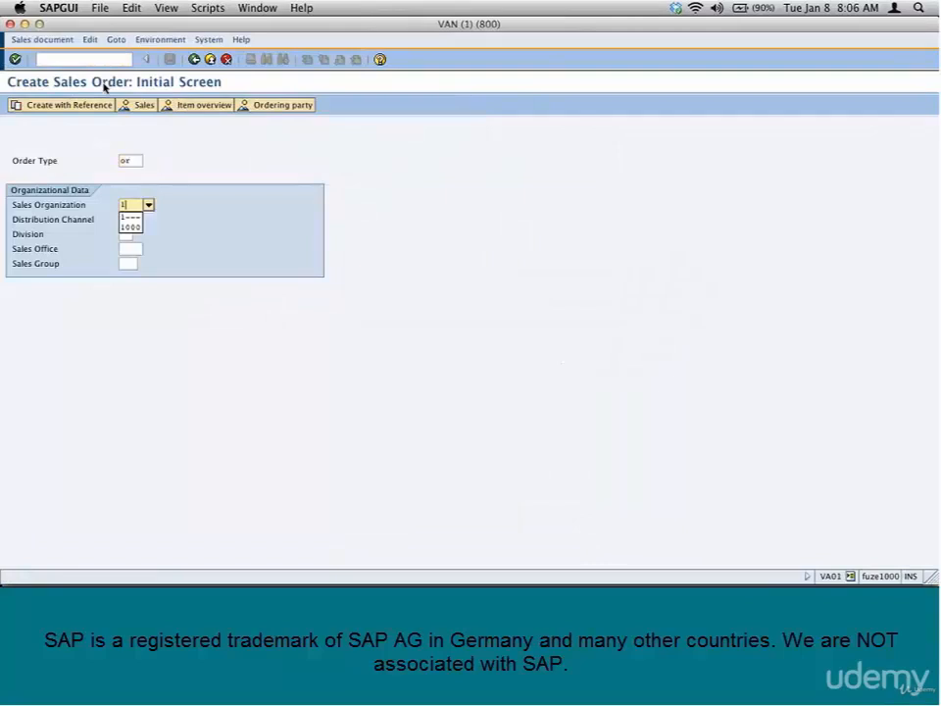
# Complete the organizational data with sales organization 1000 and enter the sold-to party's customer number in the standard order
pyautogui.write('000')
pyautogui.press('Tab')
pyautogui.write('1')
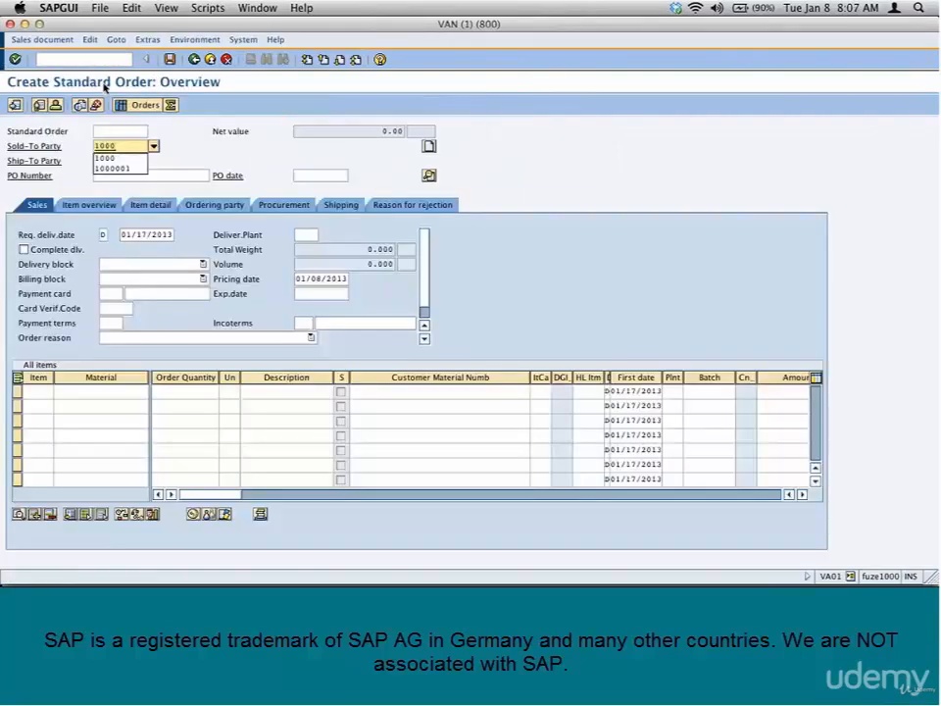
pyautogui.press('Return')
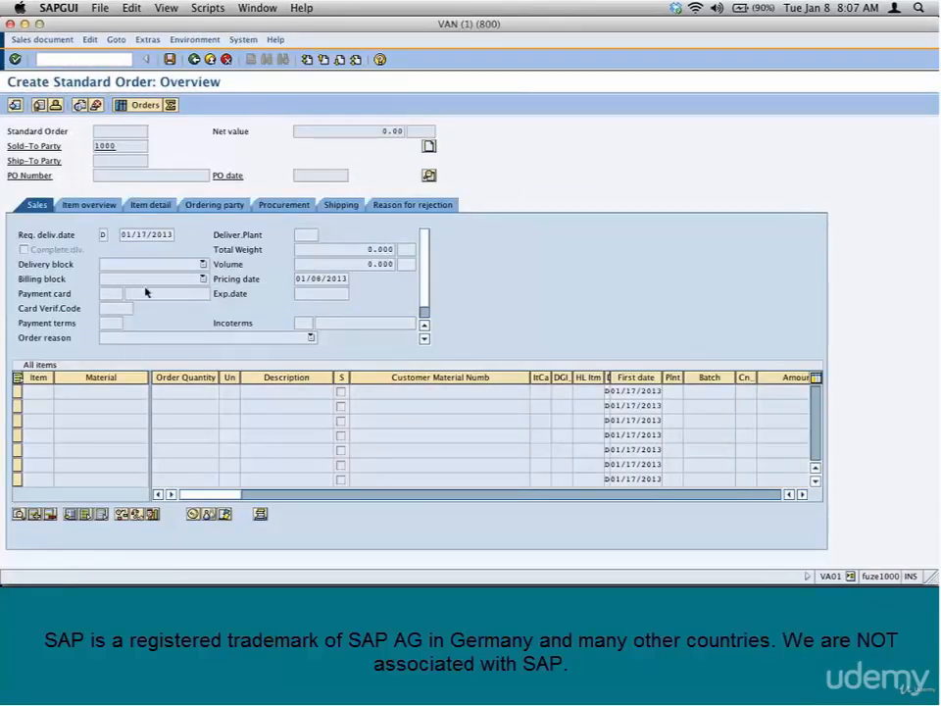
# Add a line item for material M-01 with an order quantity of 200, continuing past the open outline agreements dialog
pyautogui.click(96, 391)
pyautogui.write('m-0')
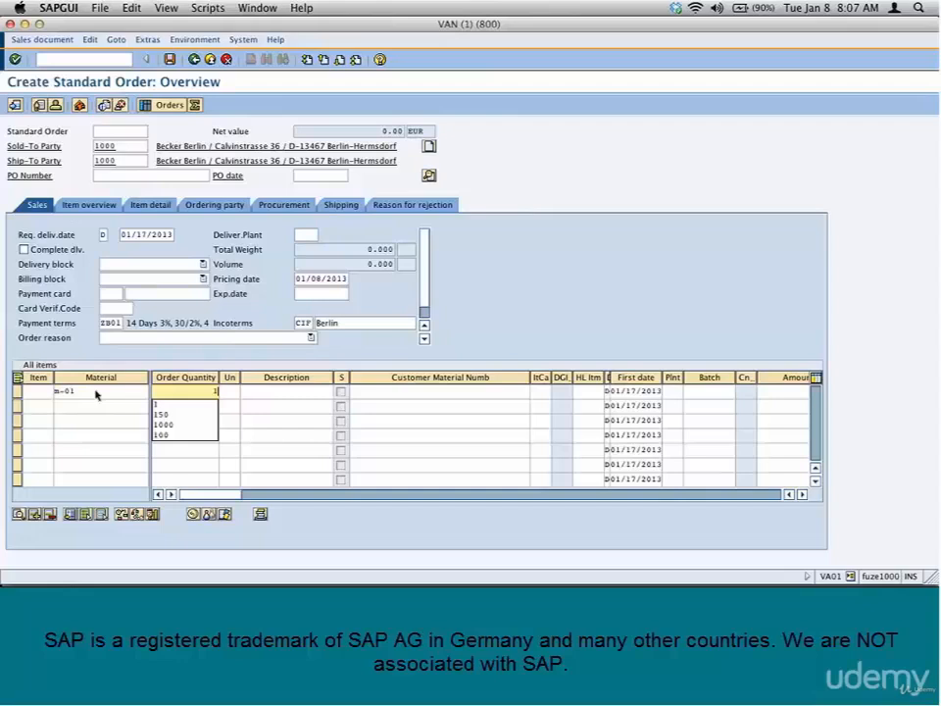
pyautogui.write('1')
pyautogui.press('BackSpace')
pyautogui.write('200')
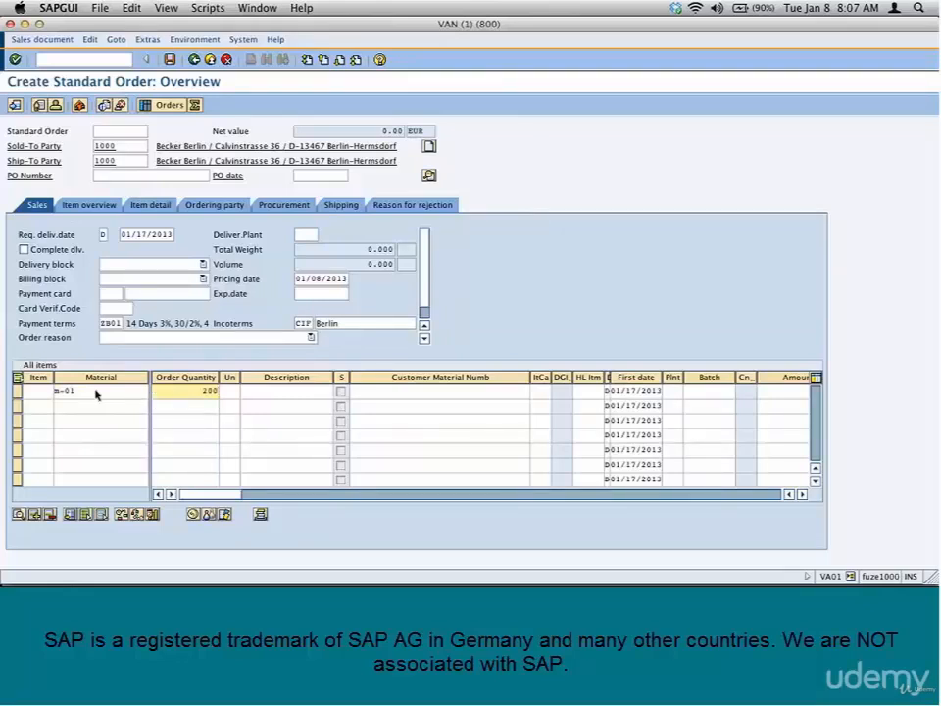
pyautogui.press('Return')
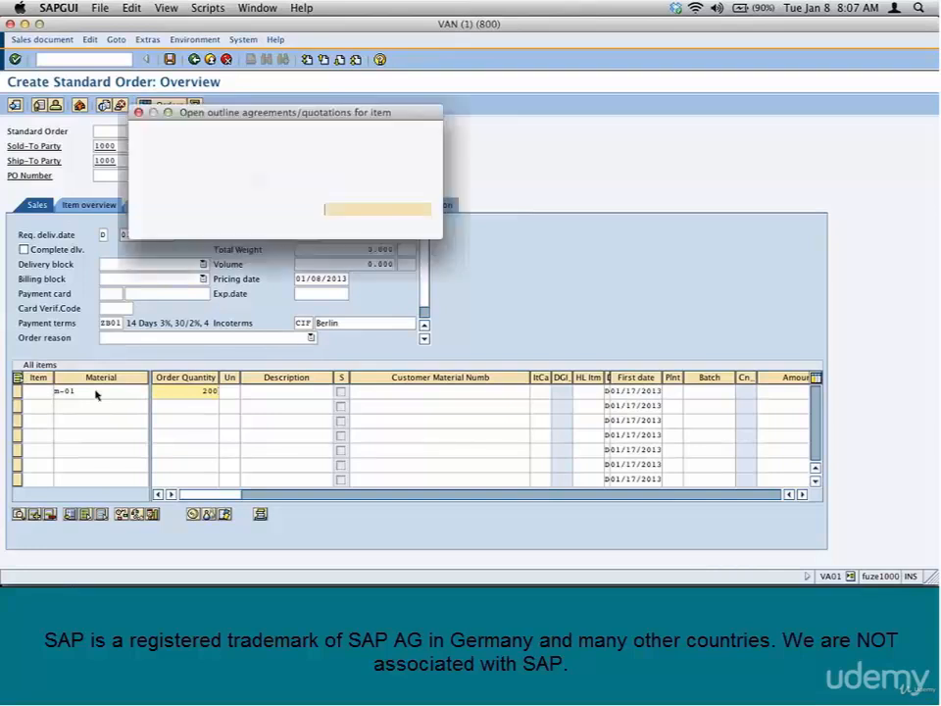
pyautogui.press('Return')
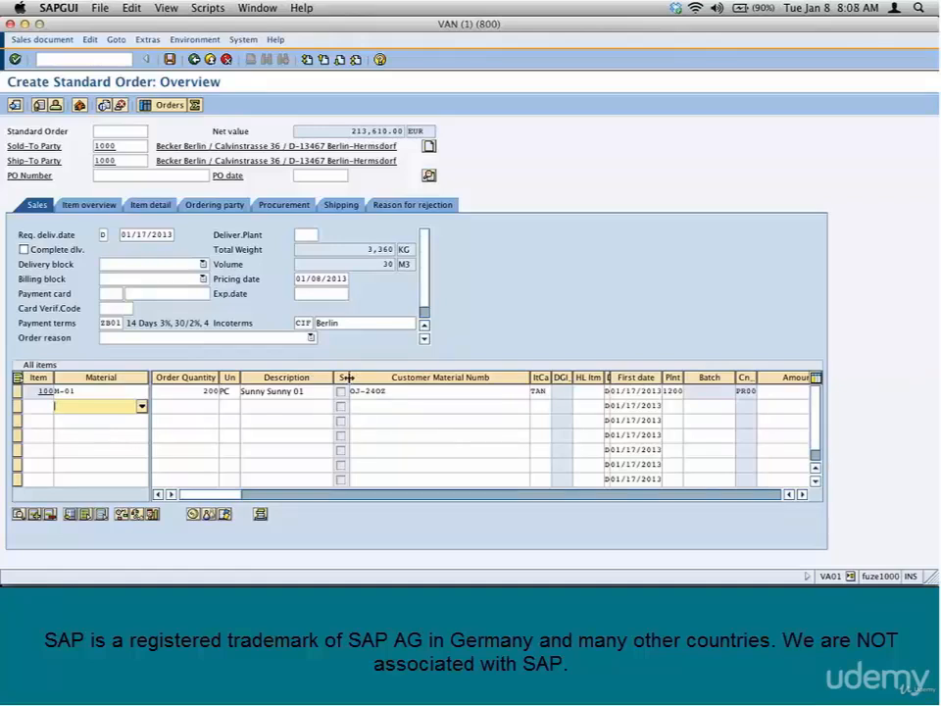
# Widen the S column and inspect the confirmed quantity in the M-01 item's schedule lines, returning to the order overview
pyautogui.moveTo(349, 377); pyautogui.dragTo(381, 377)
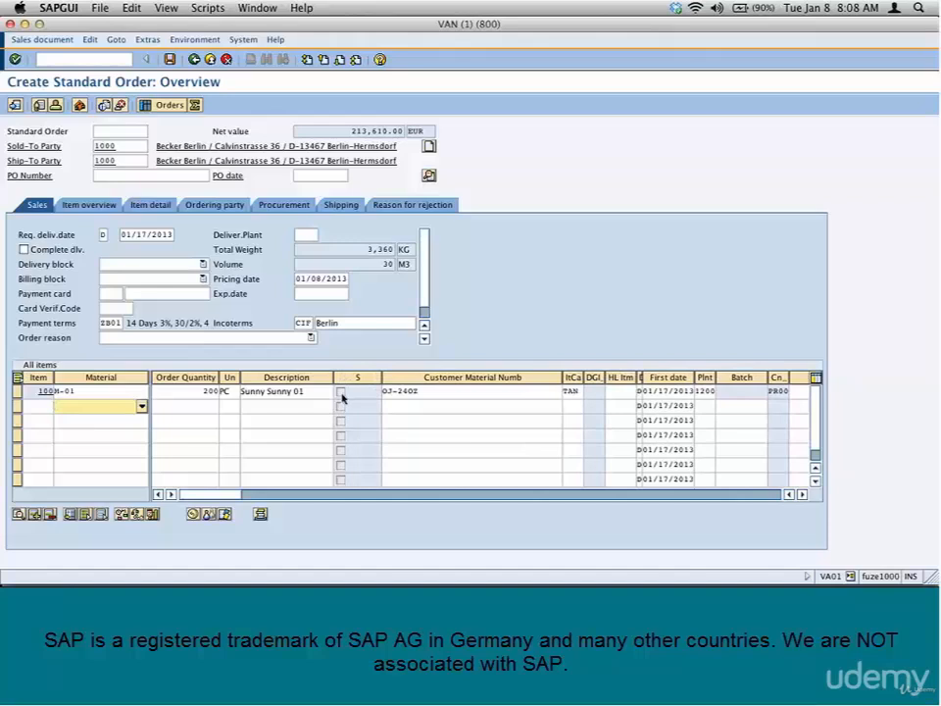
pyautogui.click(342, 394)
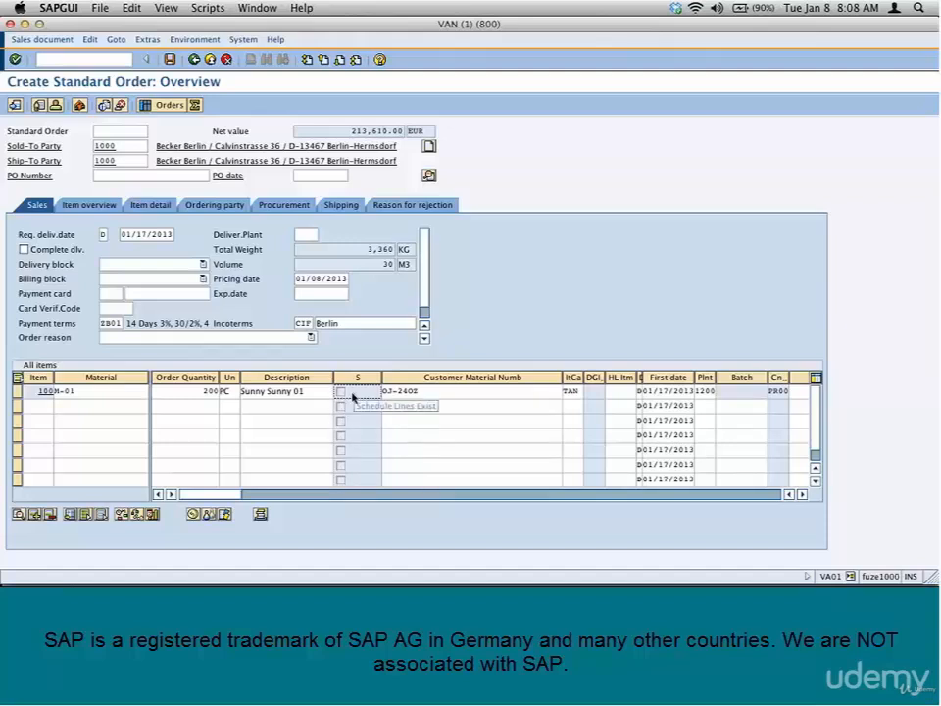
pyautogui.click(17, 392)
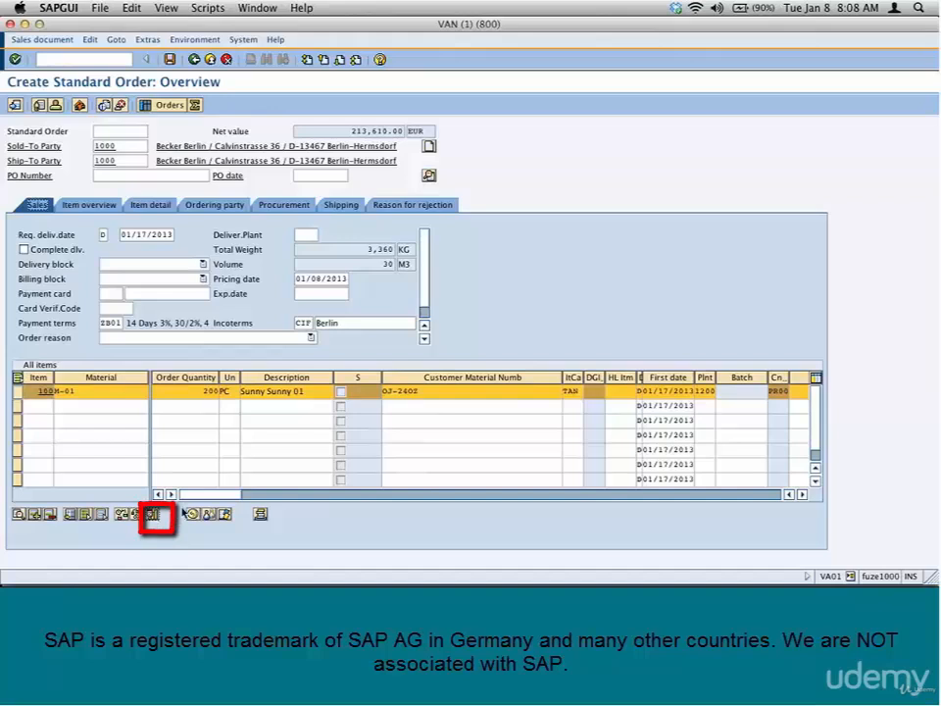
pyautogui.click(153, 515)
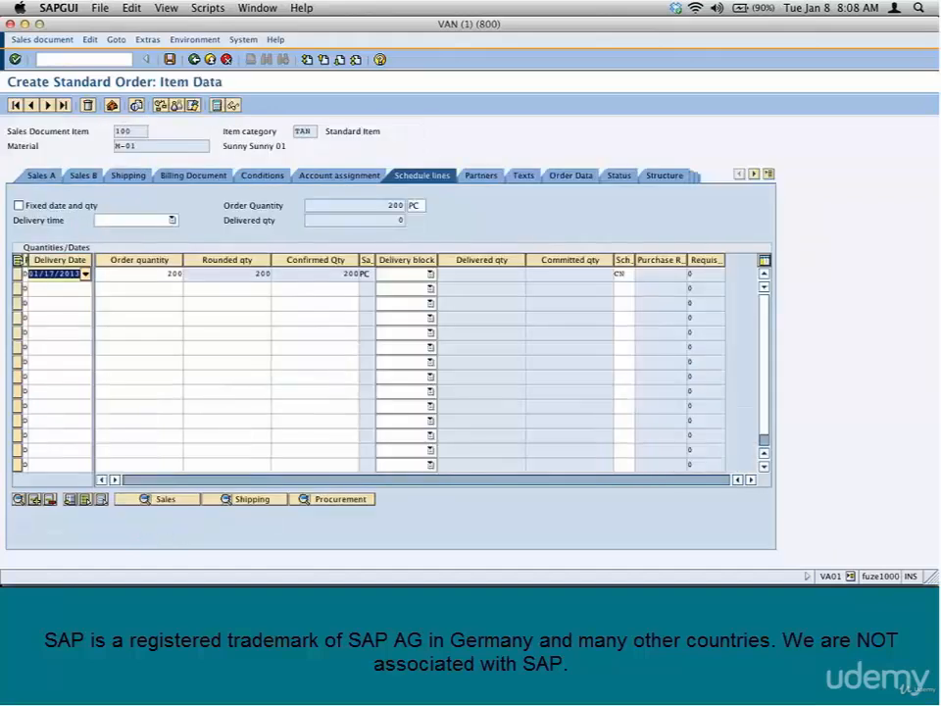
pyautogui.click(331, 278)
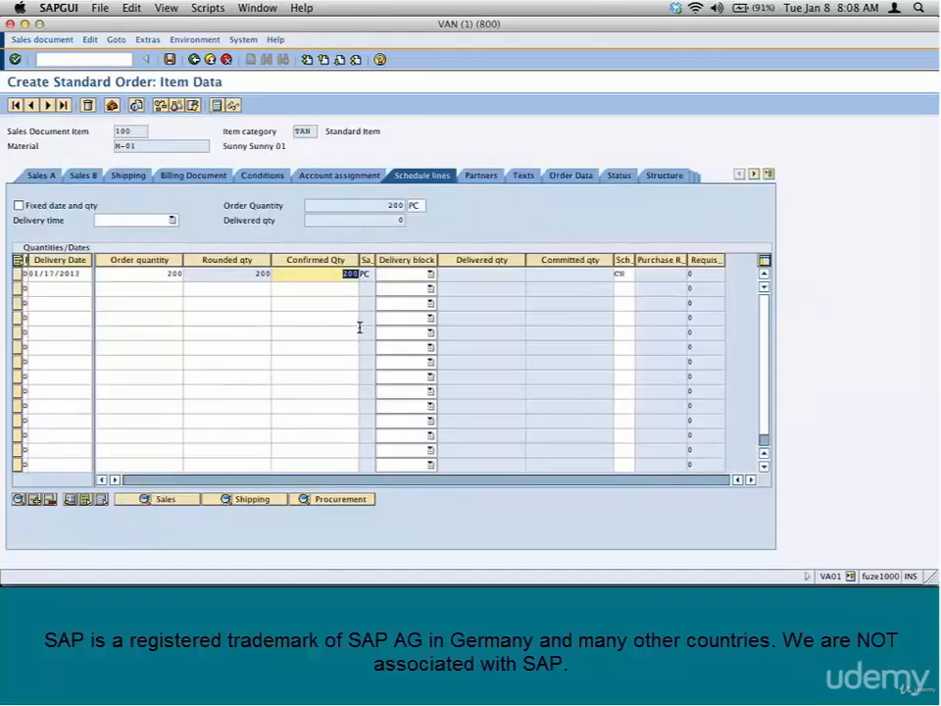
pyautogui.click(62, 287)
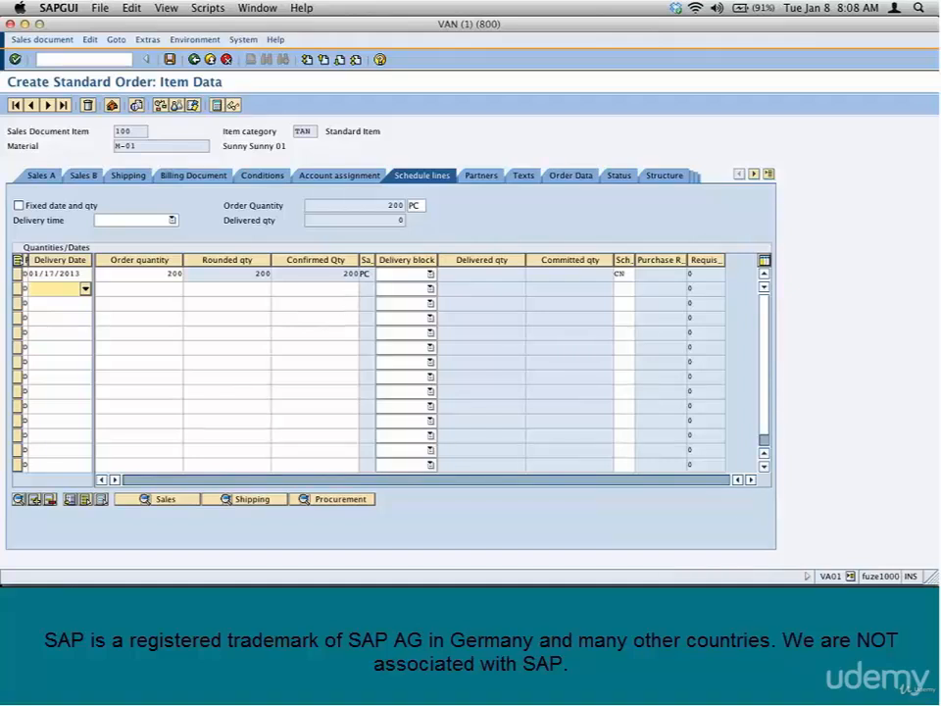
pyautogui.click(195, 61)
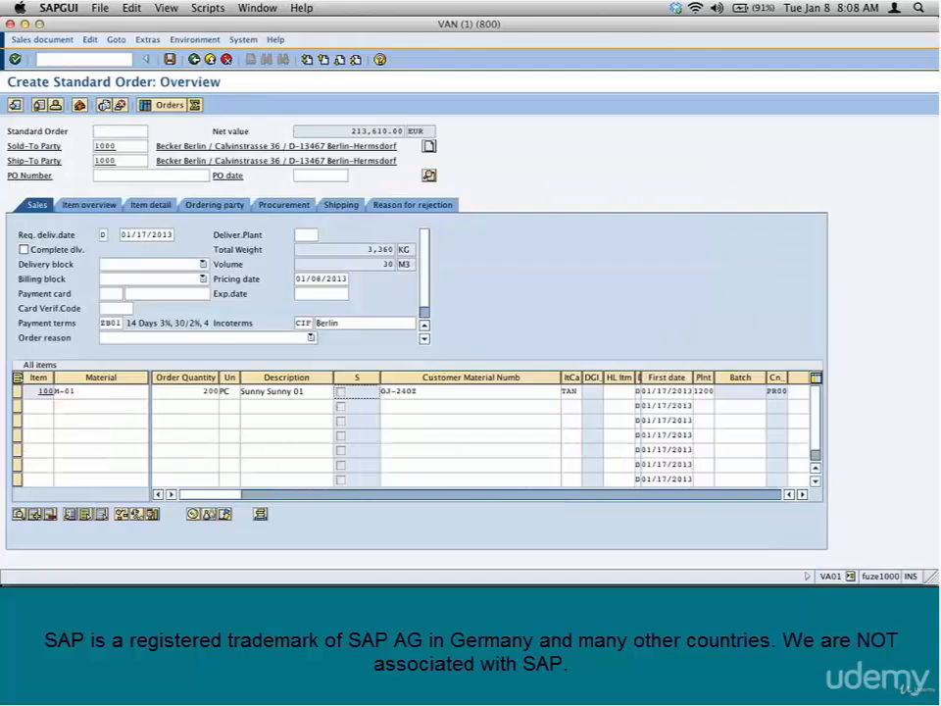
# Set the order quantity of the M-01 item to 210
pyautogui.click(201, 392)
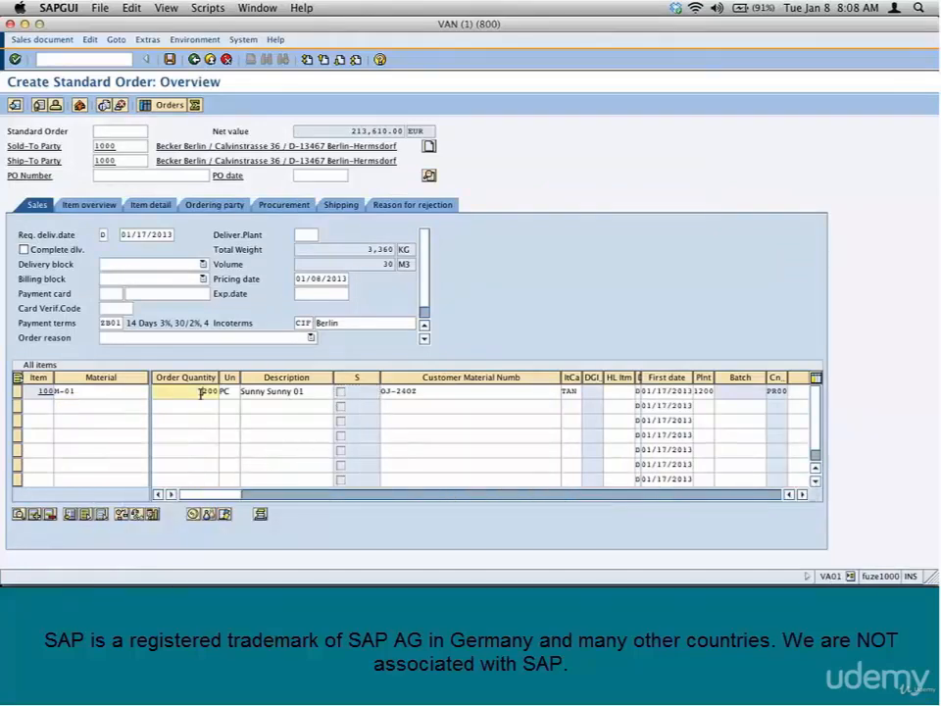
pyautogui.doubleClick(201, 392)
pyautogui.click(16, 391)
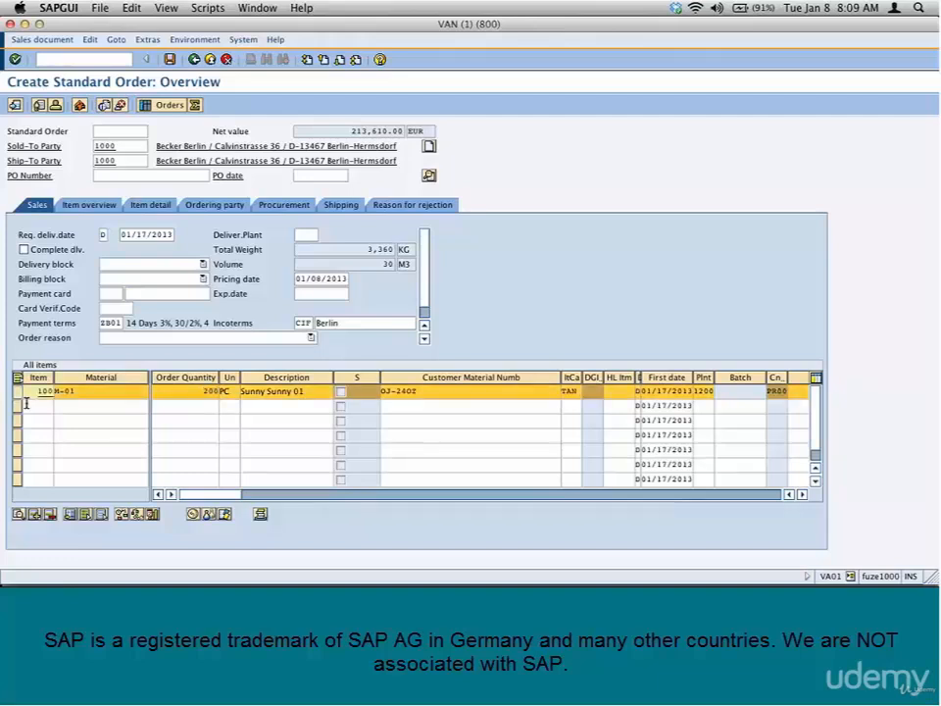
pyautogui.click(196, 390)
pyautogui.moveTo(196, 390); pyautogui.dragTo(237, 397)
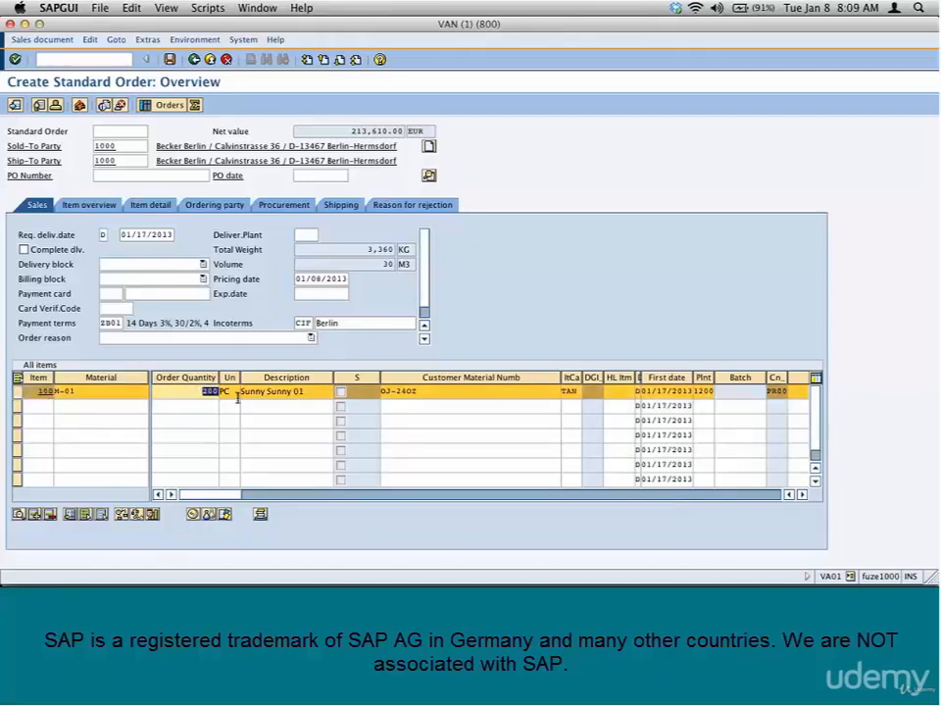
pyautogui.write('210')
pyautogui.press('Return')
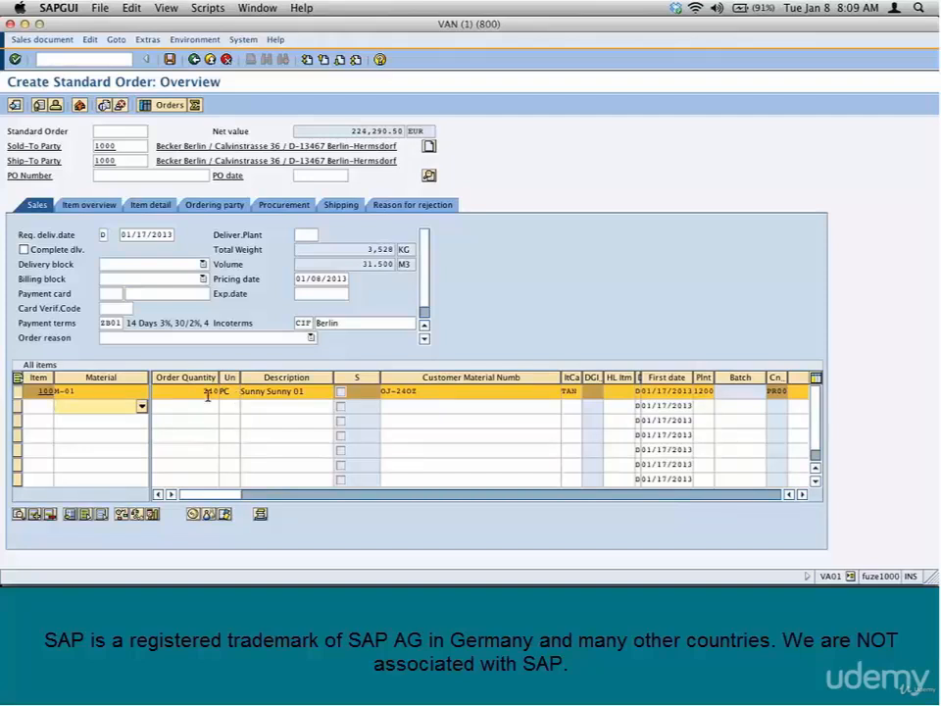
# Set the order quantity of the M-01 item to 10000
pyautogui.click(202, 391)
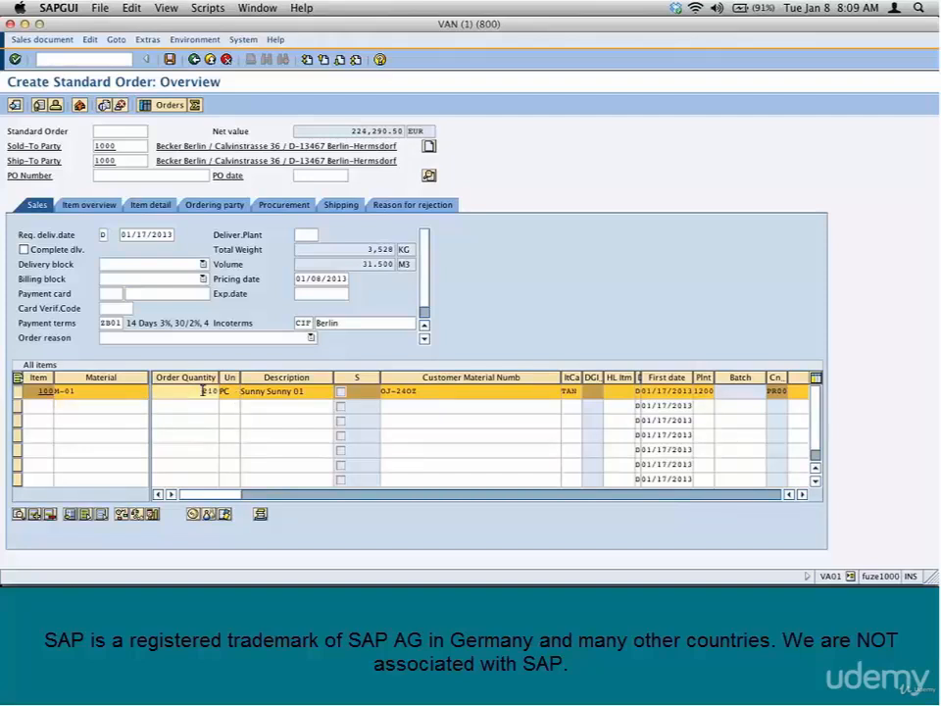
pyautogui.press('Delete')
pyautogui.press('Delete')
pyautogui.press('Delete')
pyautogui.write('10000')
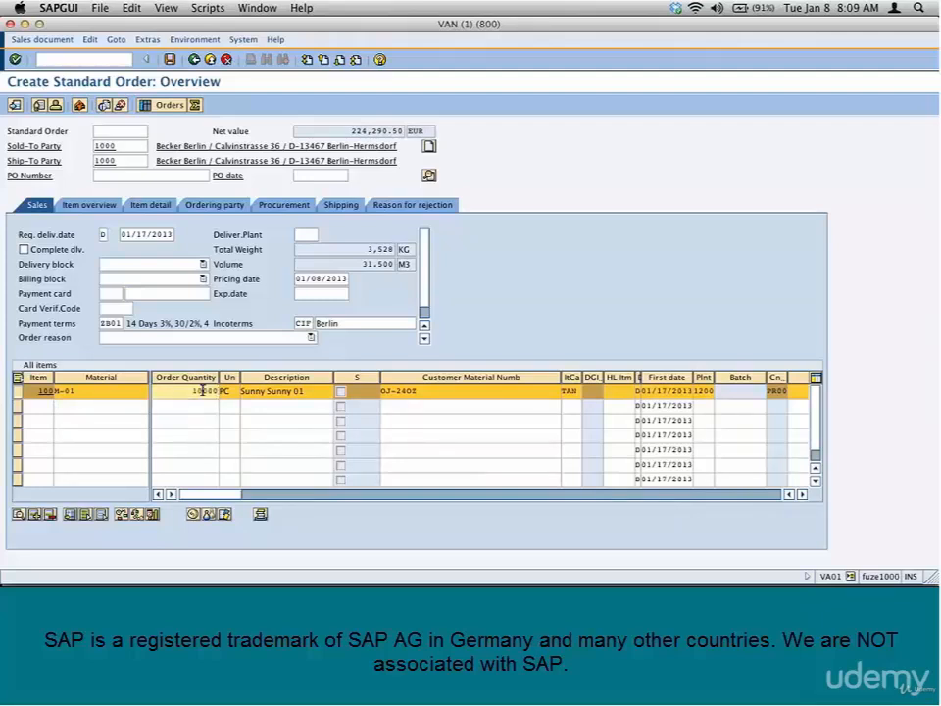
pyautogui.press('Return')
# Try to change the delivering plant of the M-01 item to 1000
pyautogui.click(704, 391)
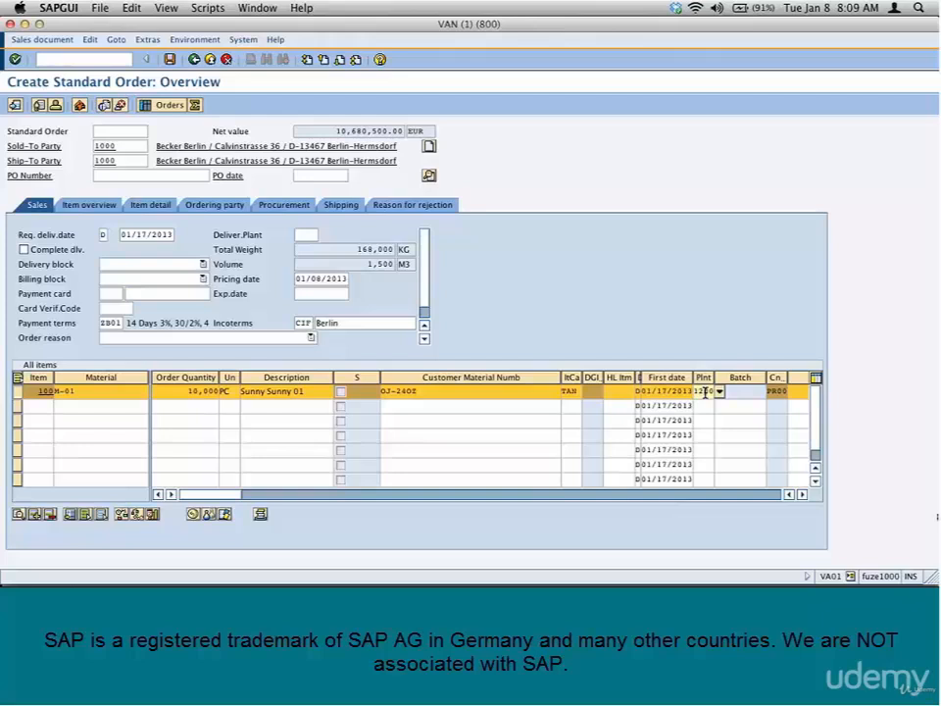
pyautogui.press('BackSpace')
pyautogui.write('1000')
pyautogui.press('Return')
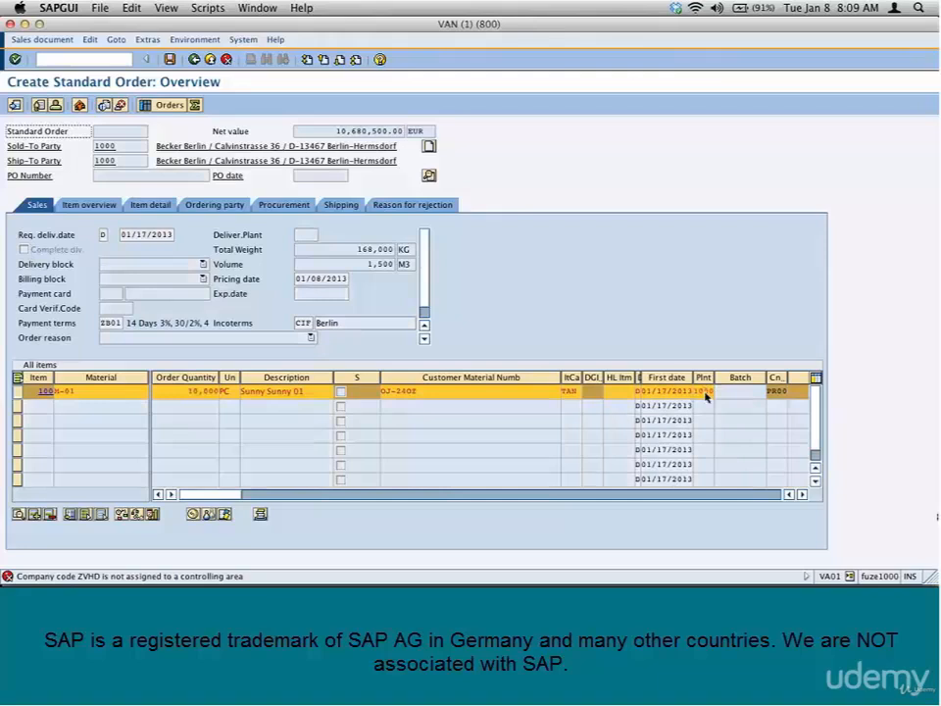
# Set the plant of the M-01 item back to 1200
pyautogui.click(705, 391)
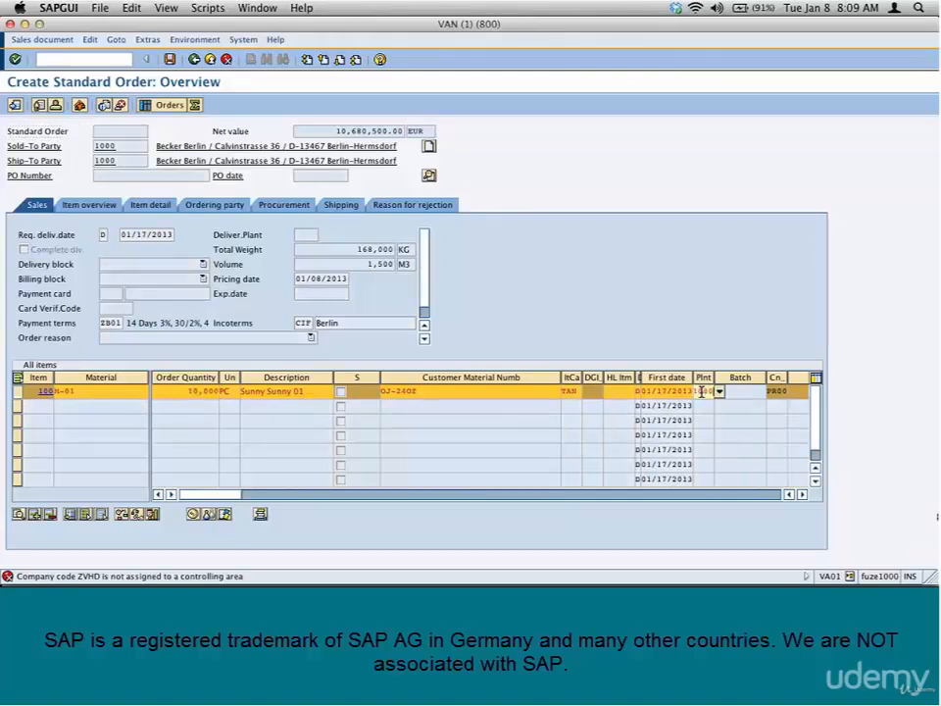
pyautogui.write('120')
pyautogui.press('Return')
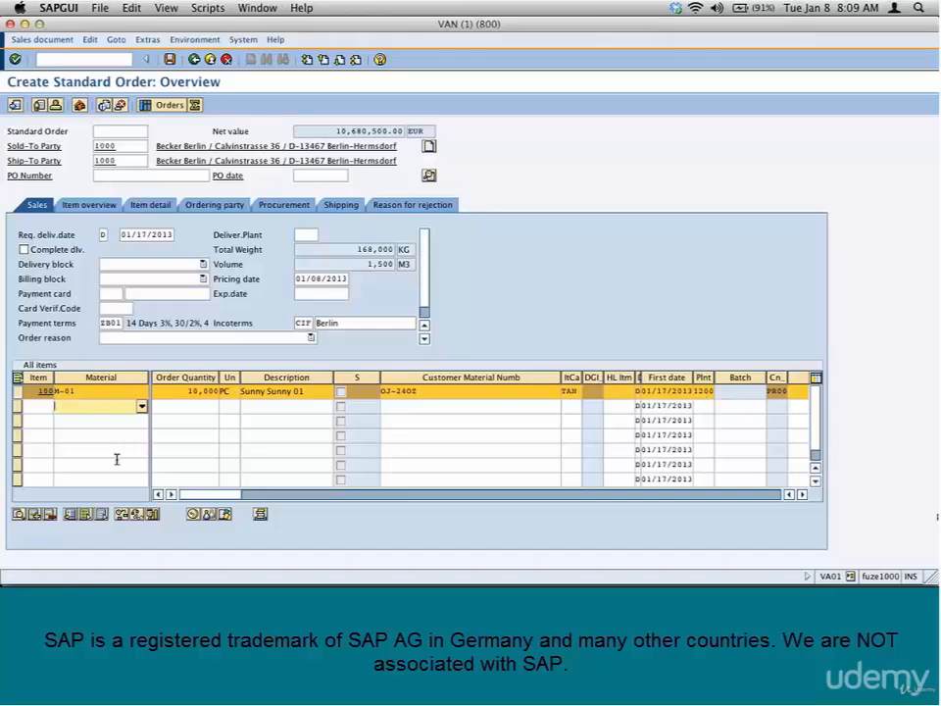
# Display the availability overview for the M-01 item, examine its material, plant and cumulative ATP quantities, and return to the order
pyautogui.click(209, 390)
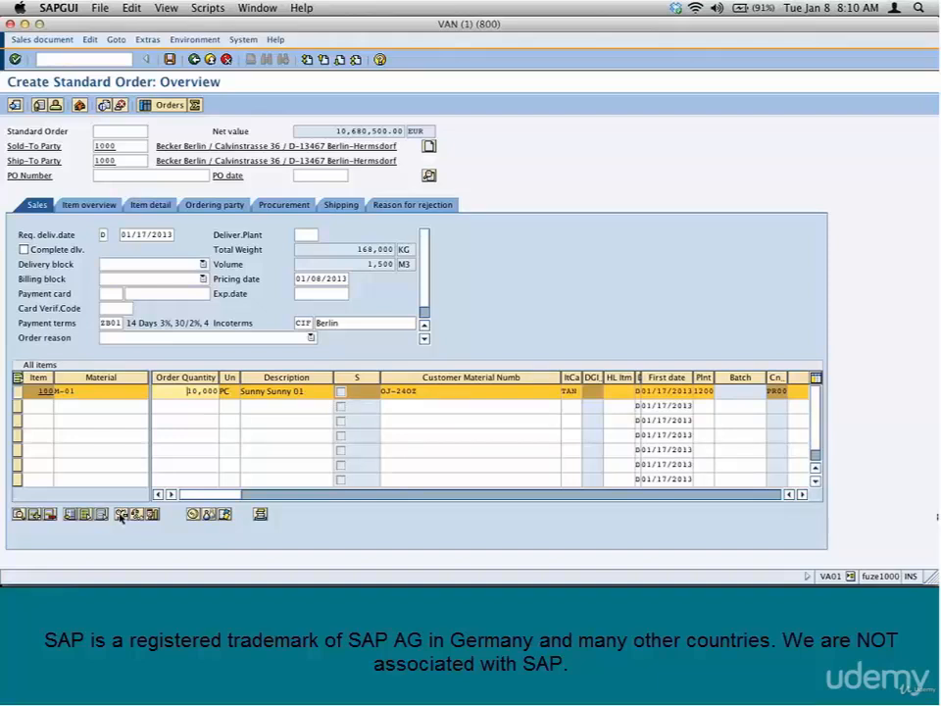
pyautogui.press('Return')
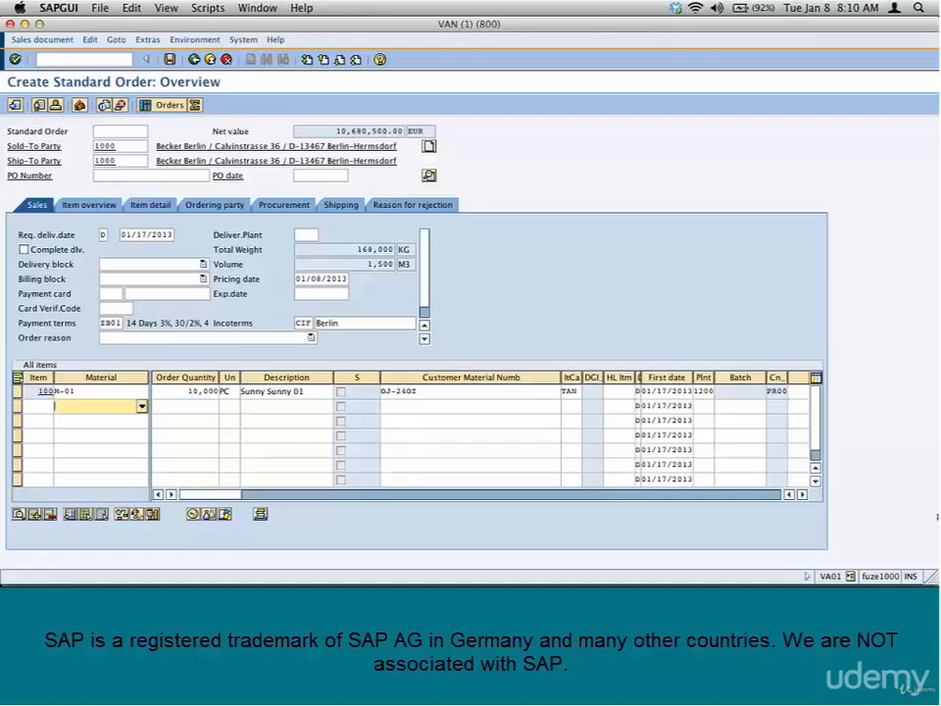
pyautogui.click(17, 392)
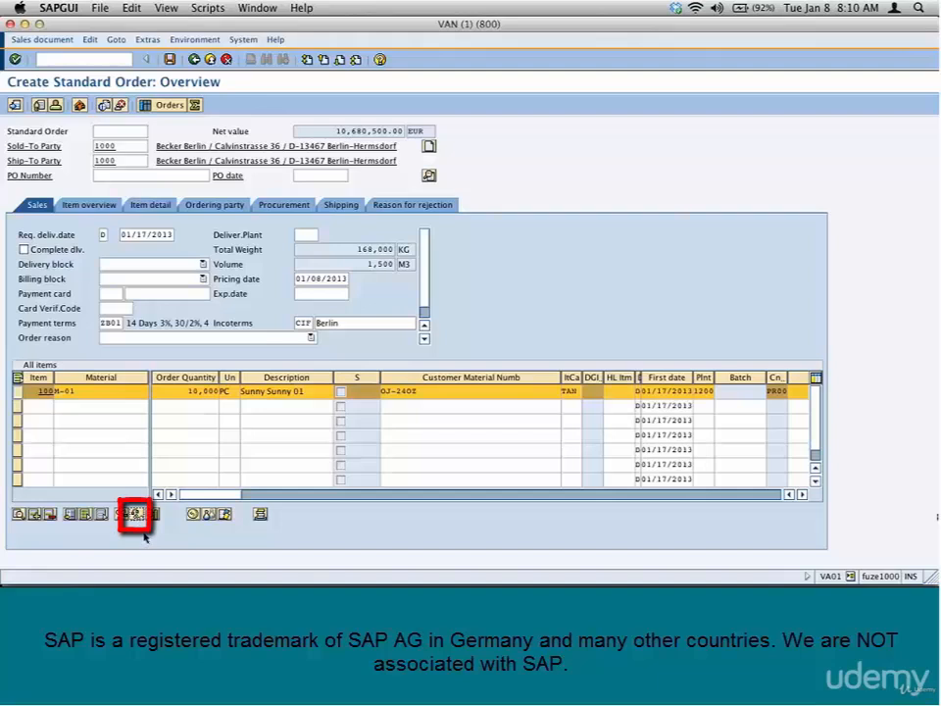
pyautogui.click(134, 513)
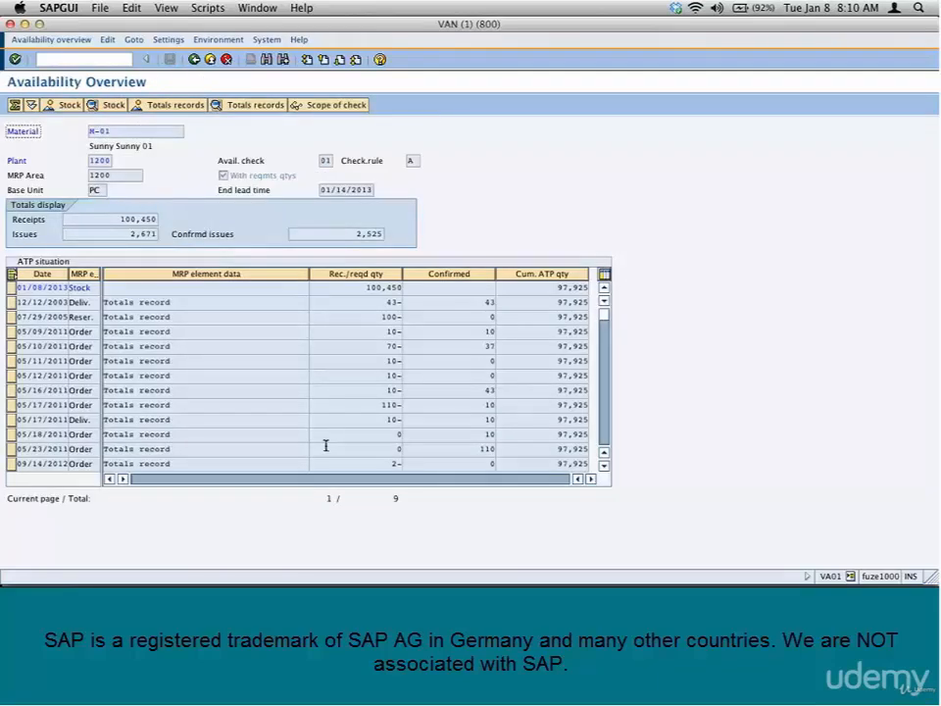
pyautogui.moveTo(116, 131); pyautogui.dragTo(68, 126)
pyautogui.moveTo(111, 160); pyautogui.dragTo(90, 161)
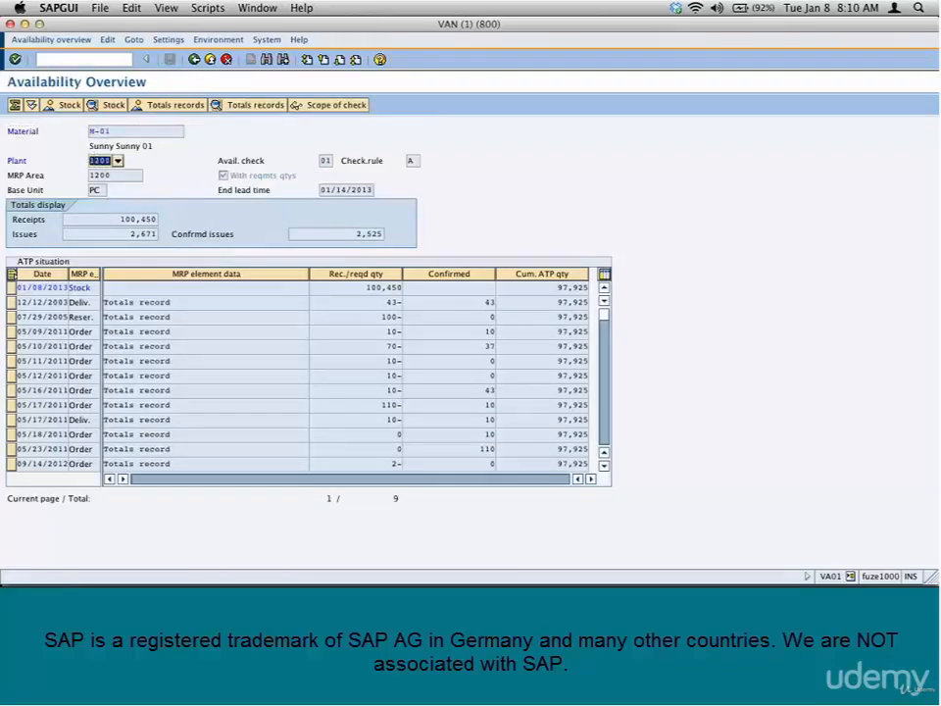
pyautogui.click(552, 288)
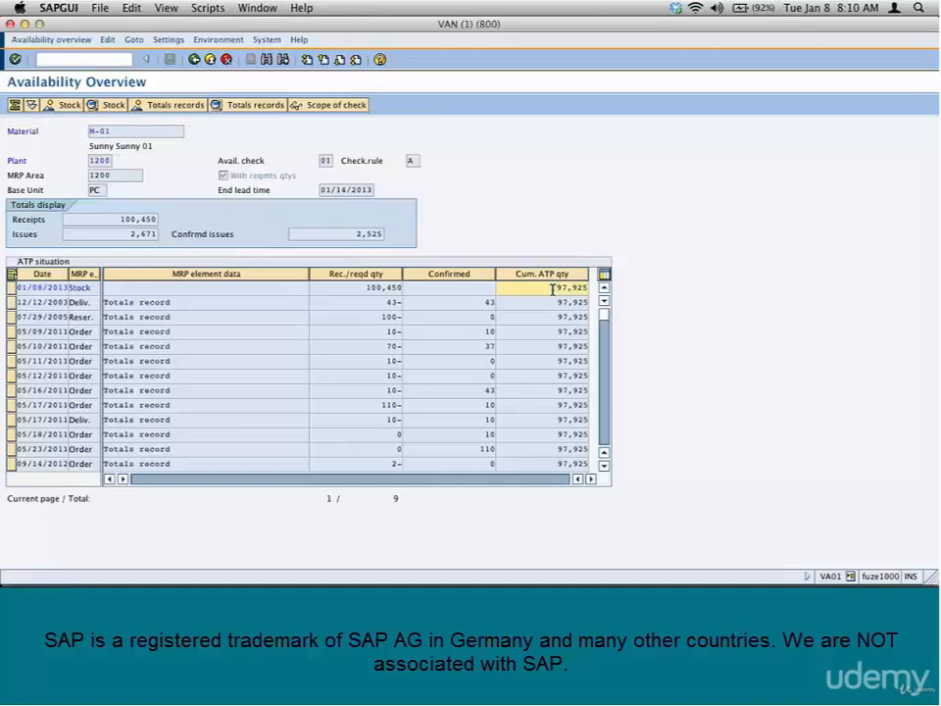
pyautogui.moveTo(551, 288); pyautogui.dragTo(566, 288)
pyautogui.moveTo(567, 287); pyautogui.dragTo(568, 349)
pyautogui.click(194, 58)
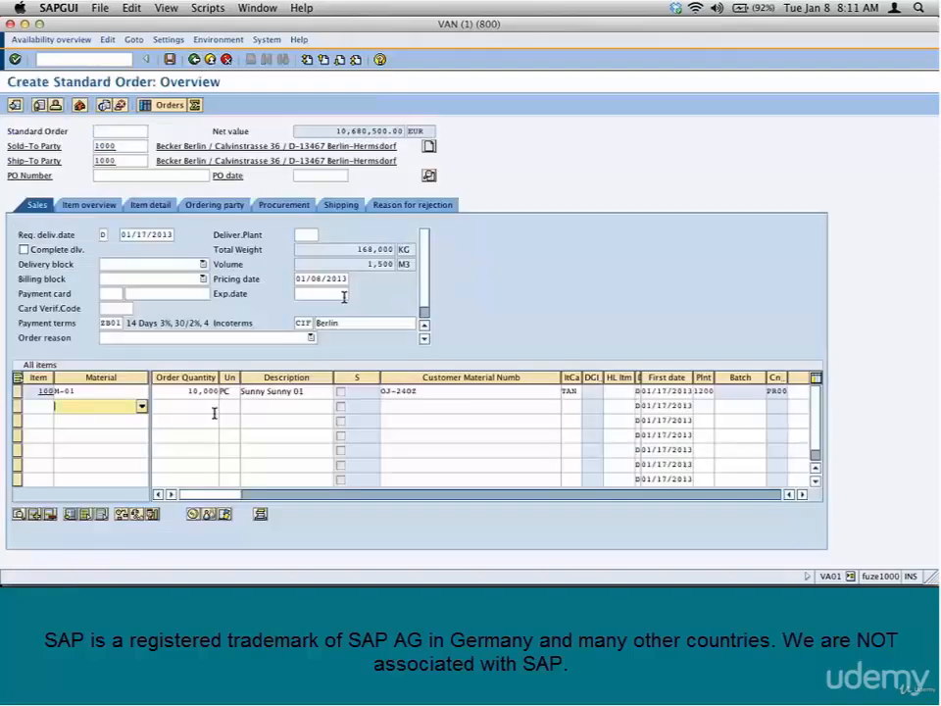
# Reopen the M-01 item's availability overview, return to the order and run the item availability check
pyautogui.click(133, 393)
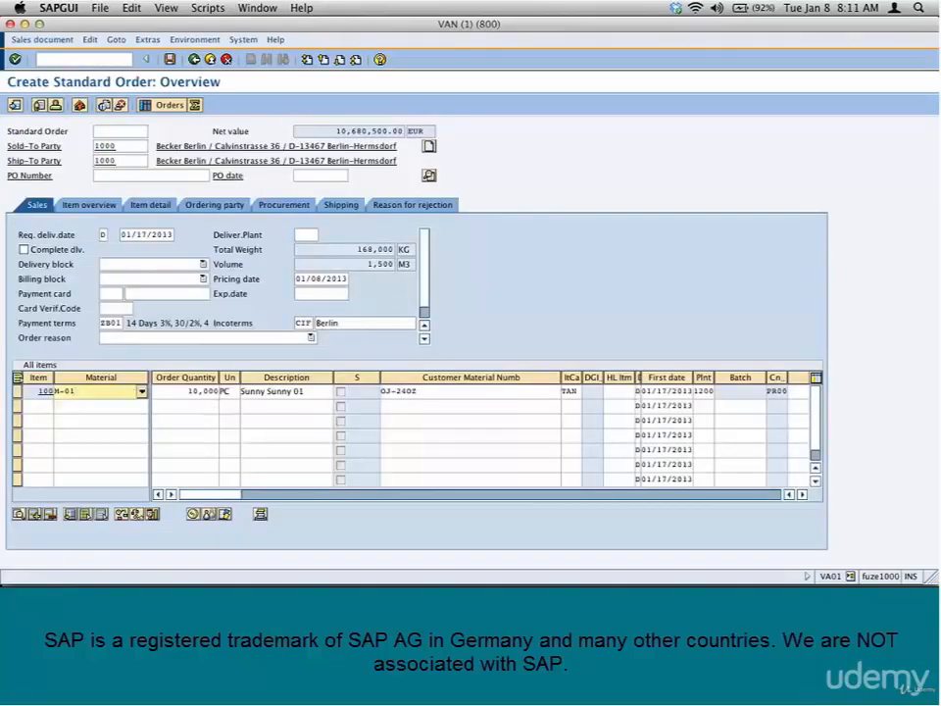
pyautogui.click(138, 513)
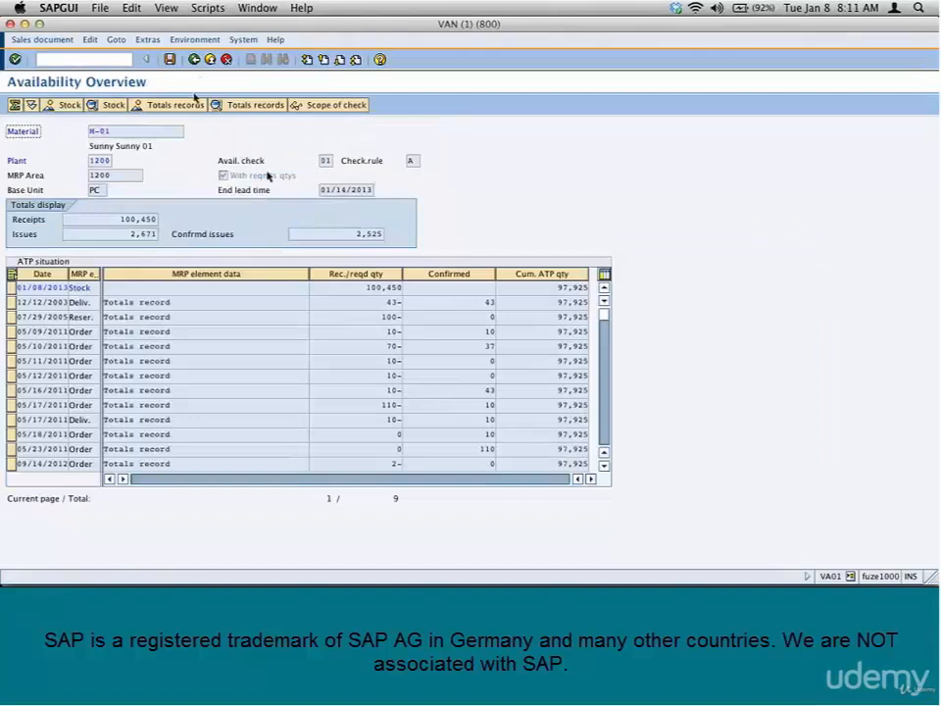
pyautogui.click(194, 58)
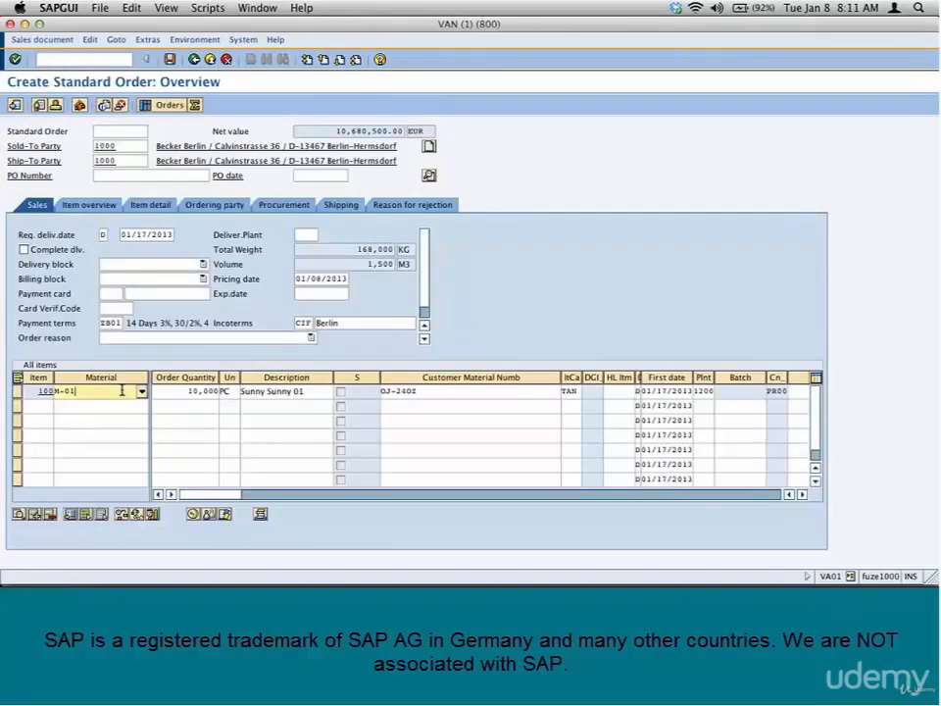
pyautogui.click(118, 517)
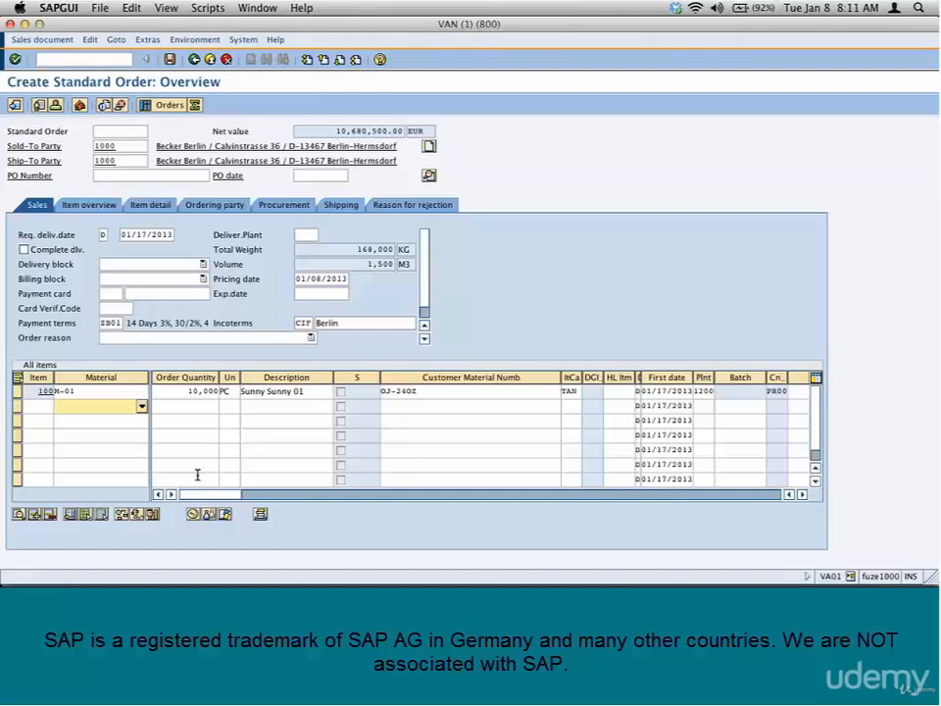
# Set the M-01 item's order quantity to 300,000 PC, run its availability check and examine the open quantity and delivery proposal
pyautogui.moveTo(183, 392); pyautogui.dragTo(252, 424)
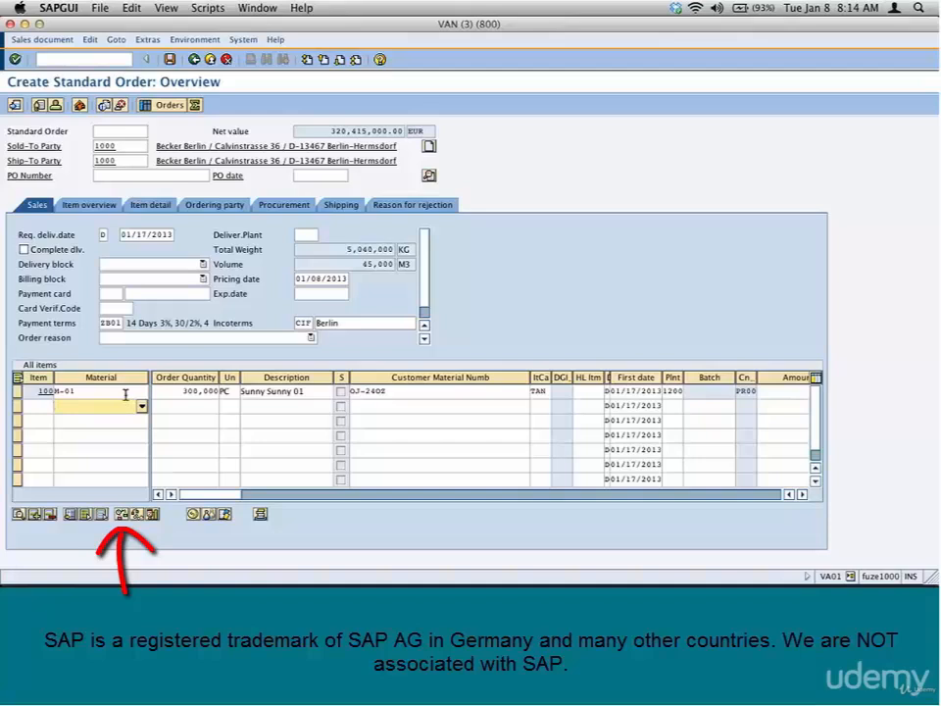
pyautogui.click(125, 394)
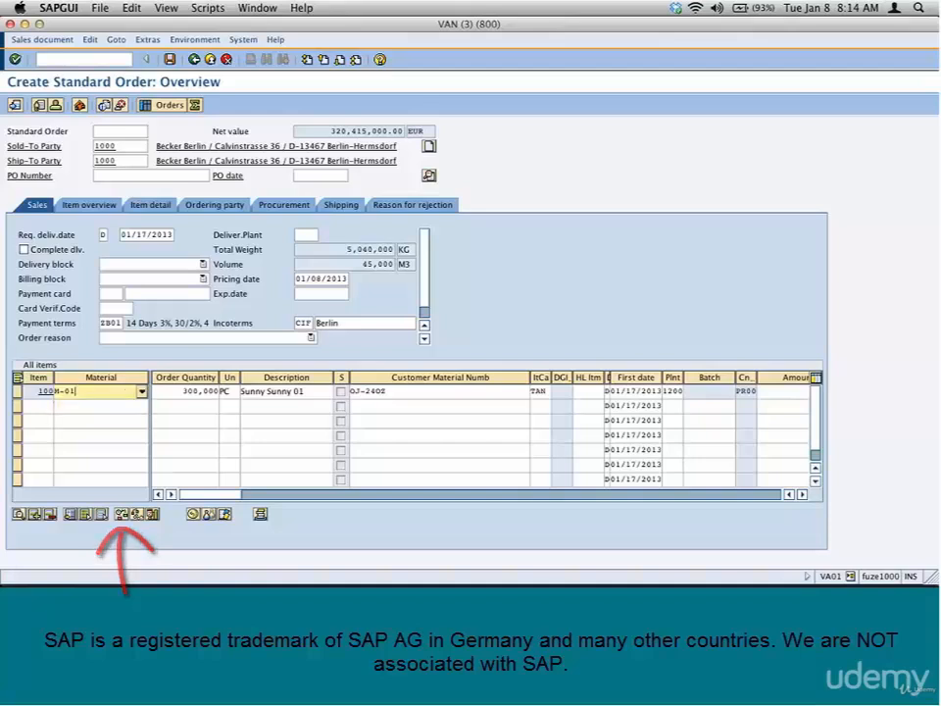
pyautogui.click(123, 516)
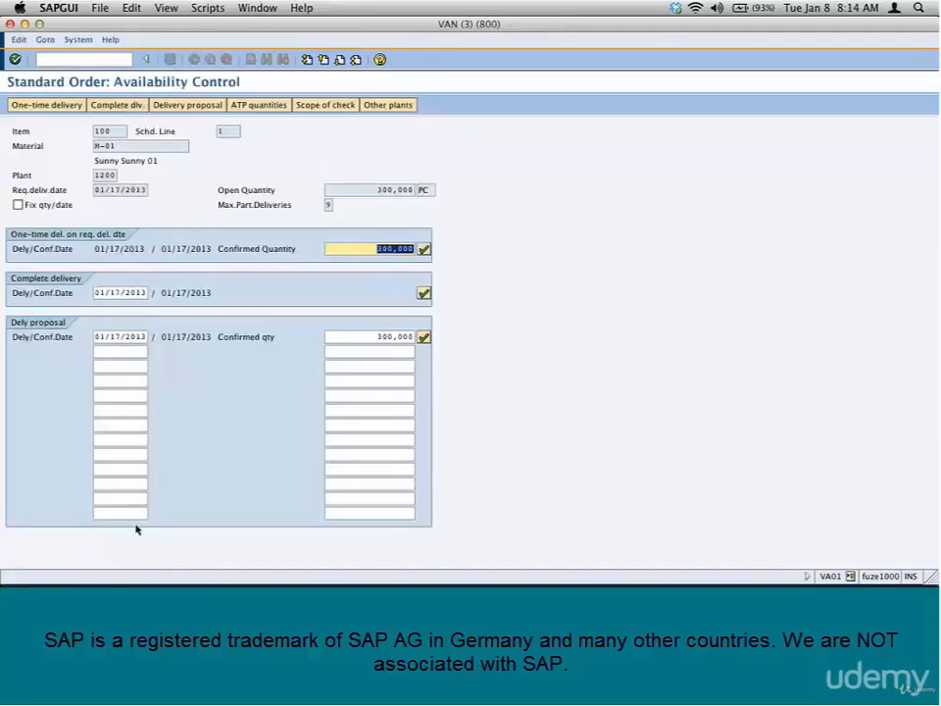
pyautogui.click(373, 190)
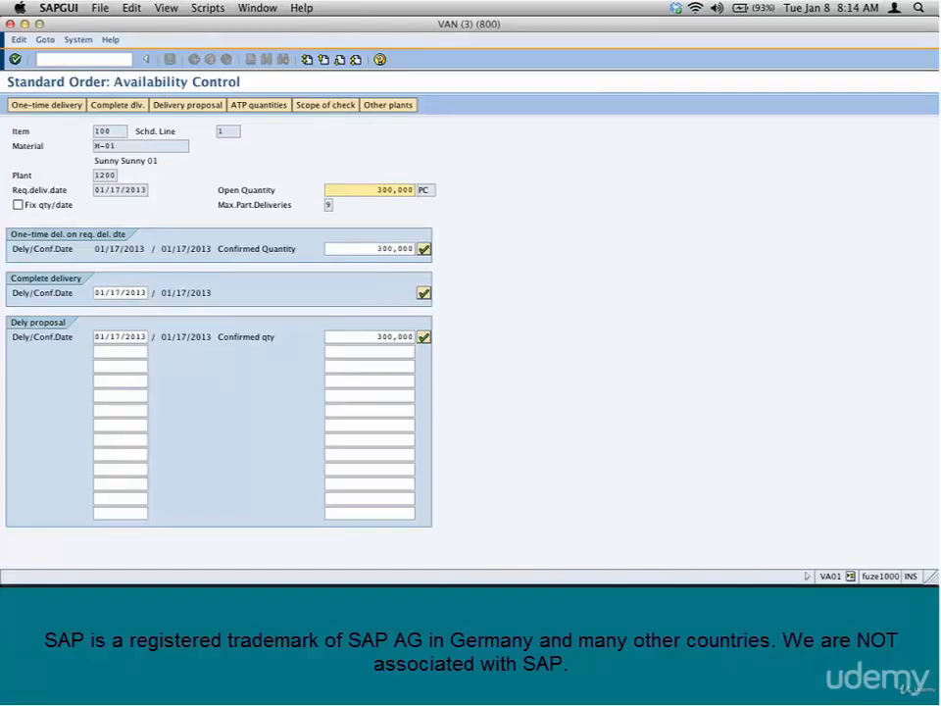
pyautogui.click(178, 338)
pyautogui.doubleClick(178, 338)
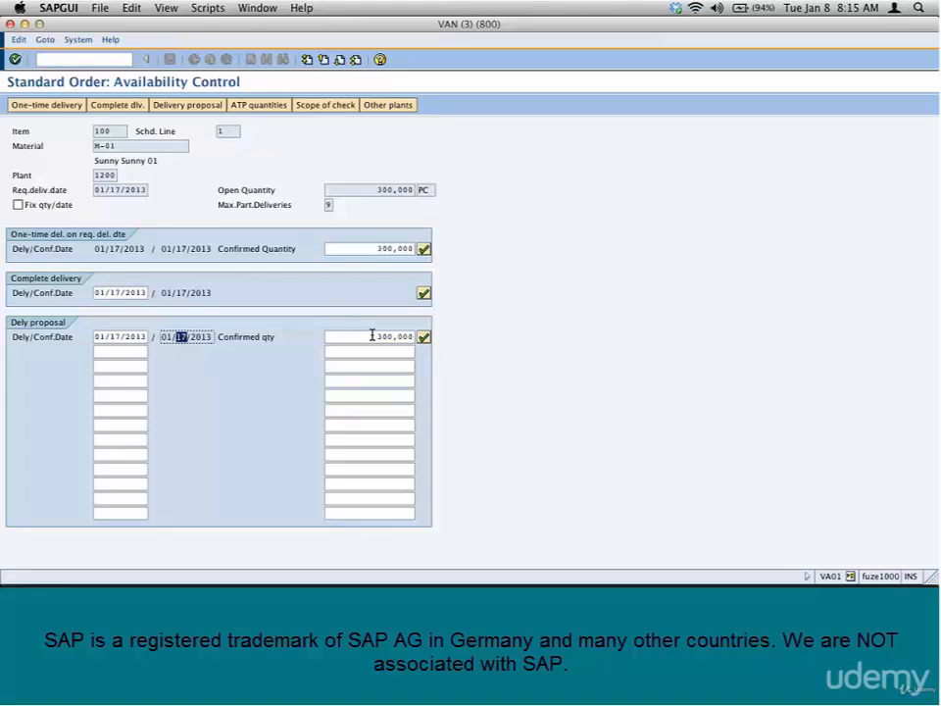
# Check the item's availability in the other plant 1000 Werk Hamburg, and switch to Microsoft PowerPoint
pyautogui.click(396, 107)
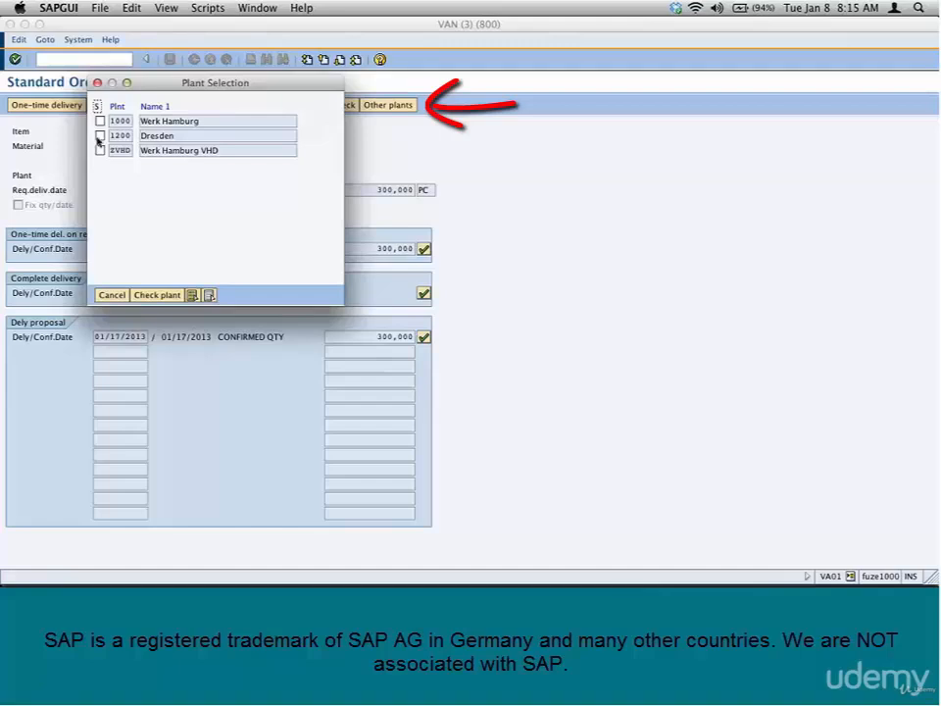
pyautogui.click(99, 120)
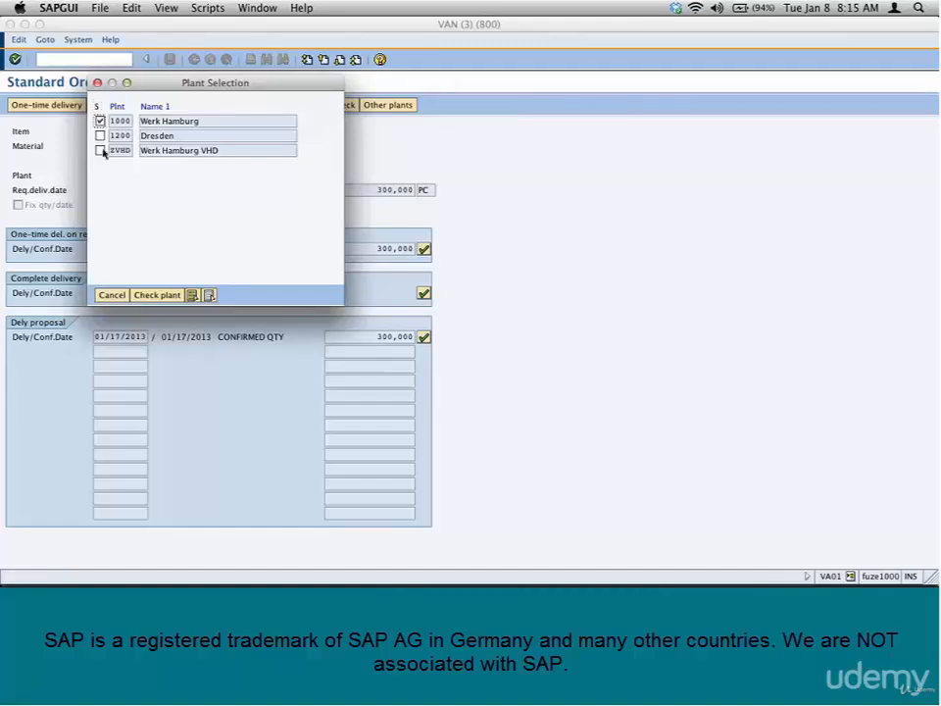
pyautogui.click(154, 296)
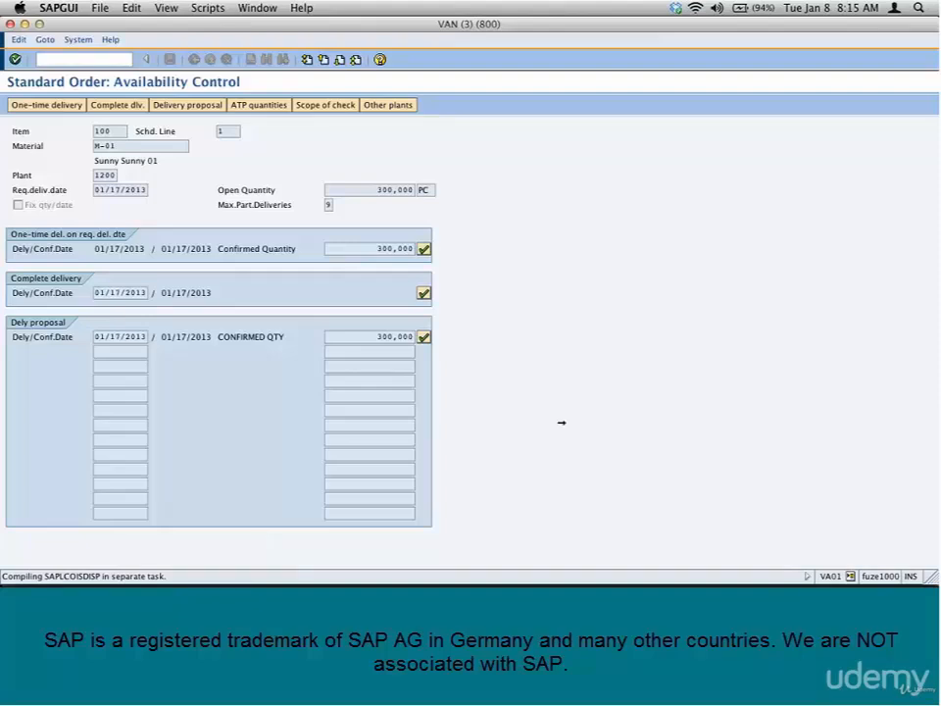
pyautogui.press('super+Tab')
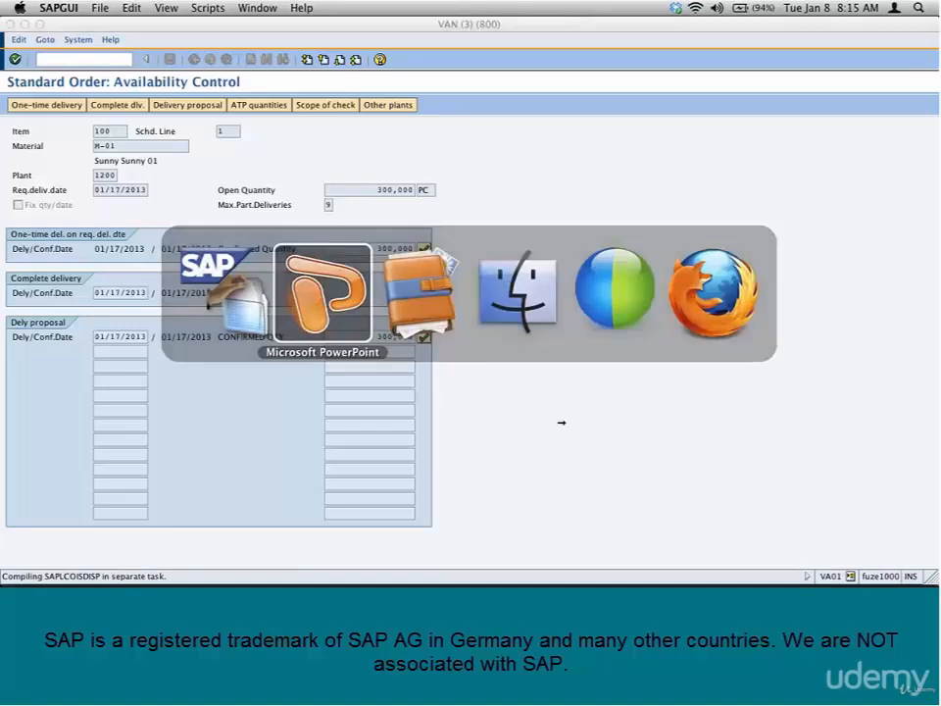